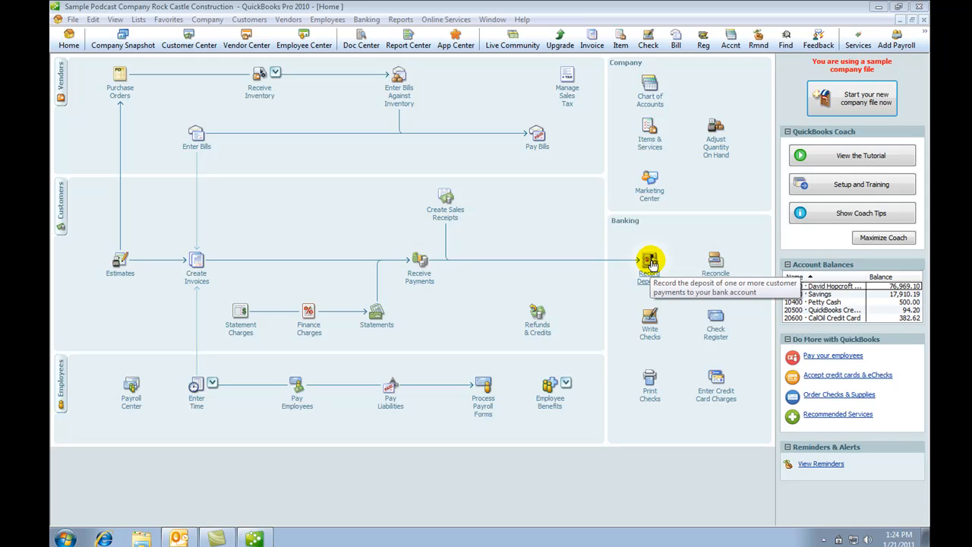
# Start a 12/15/2013 Make Deposits form into checking account 10100 without any pending customer payments
pyautogui.click(649, 262)
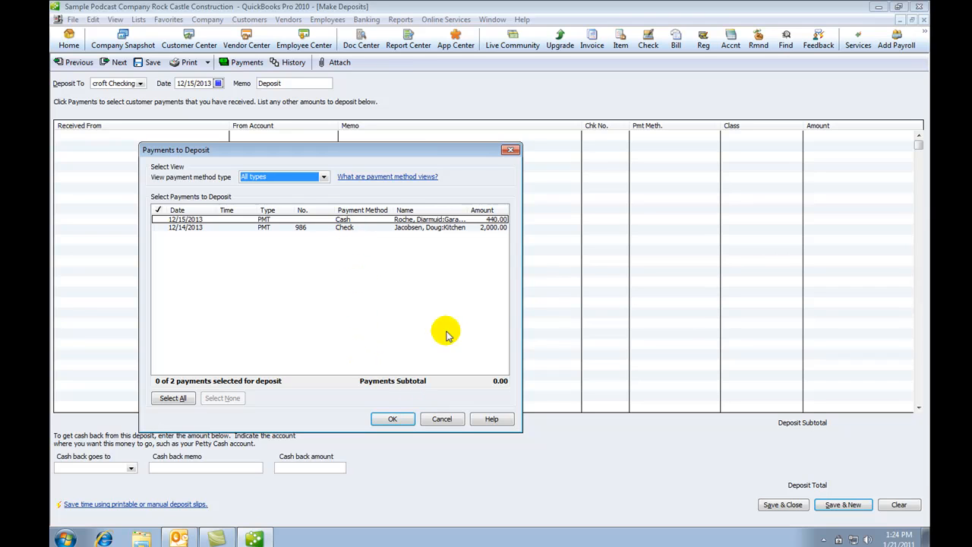
pyautogui.click(445, 419)
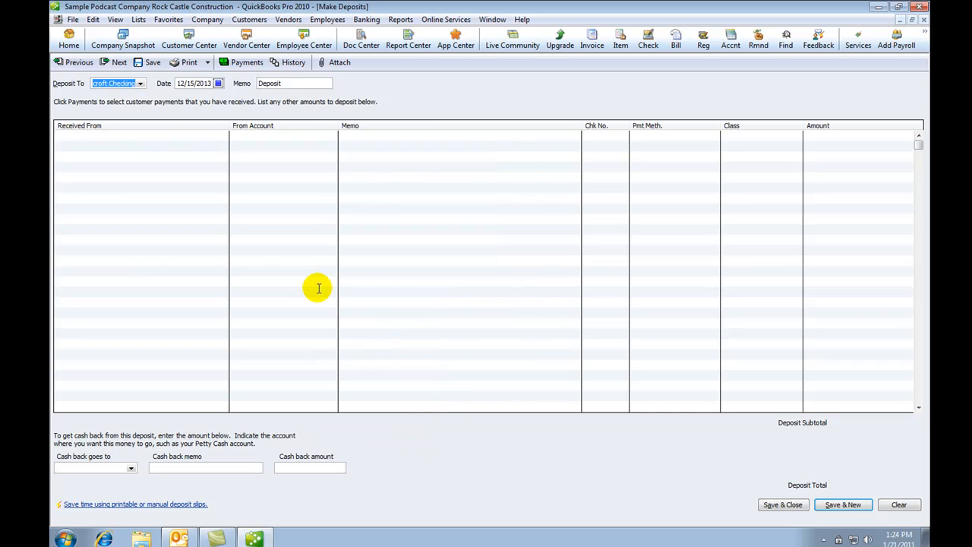
pyautogui.click(140, 84)
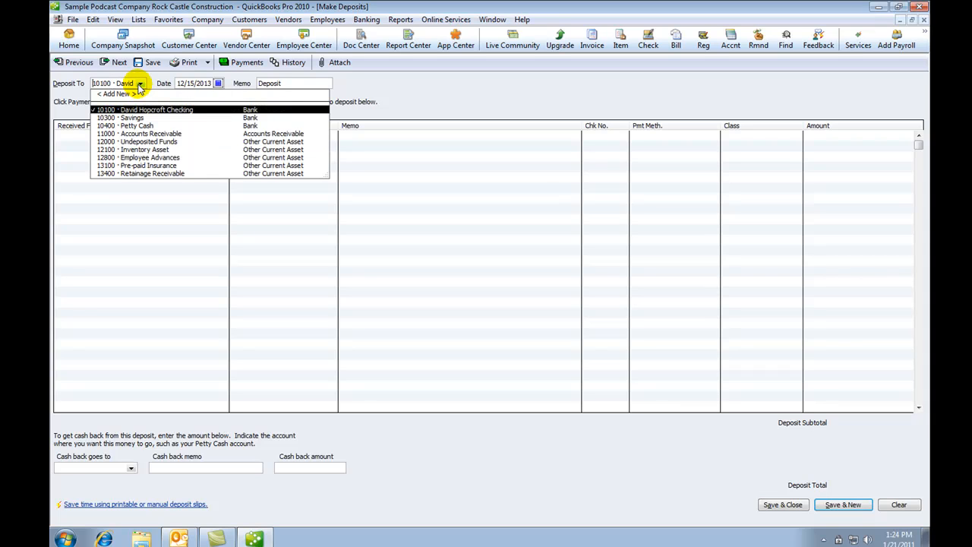
pyautogui.click(140, 84)
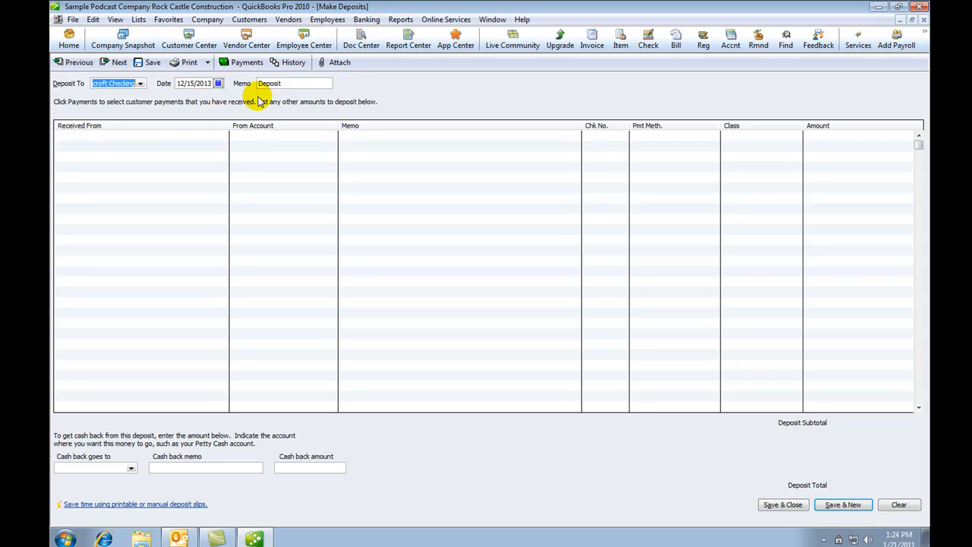
pyautogui.click(171, 134)
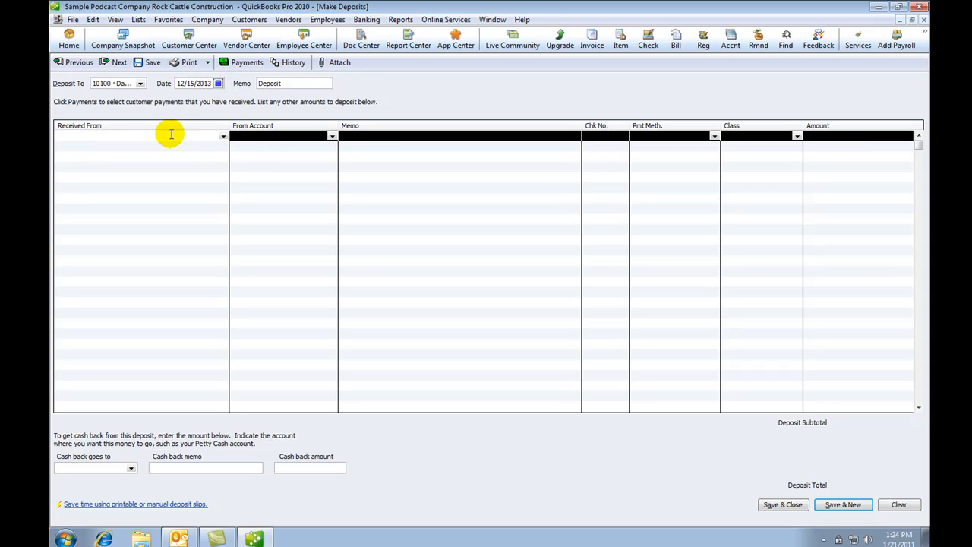
# Replace the autocompleted Daigle Lighting with the depositor's name in the first line's Received From
pyautogui.click(221, 136)
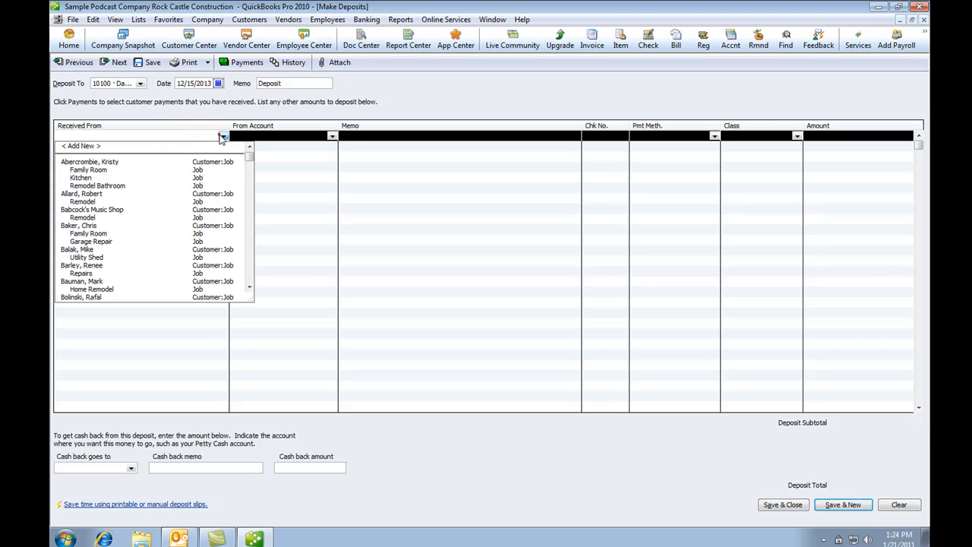
pyautogui.write('Daigle Lighting')
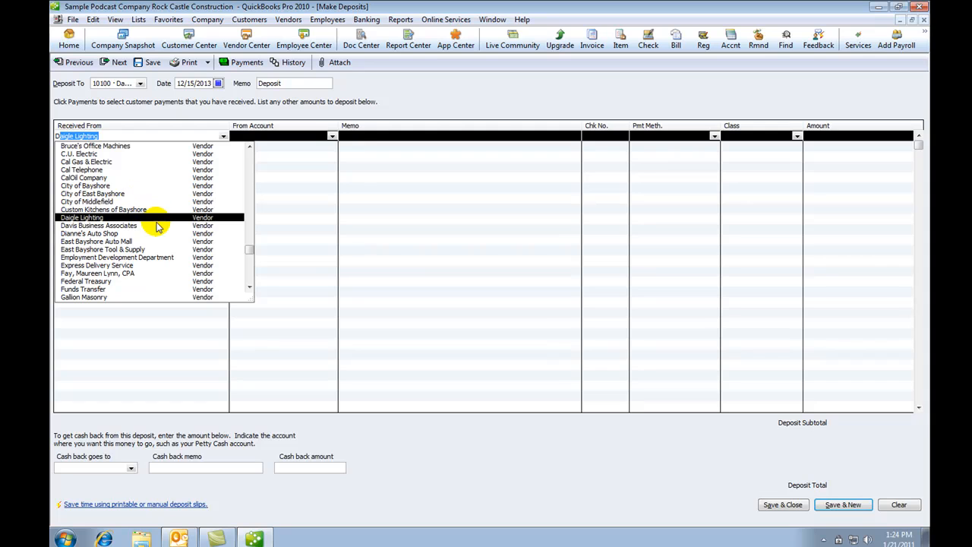
pyautogui.scroll(1, 186, 199)
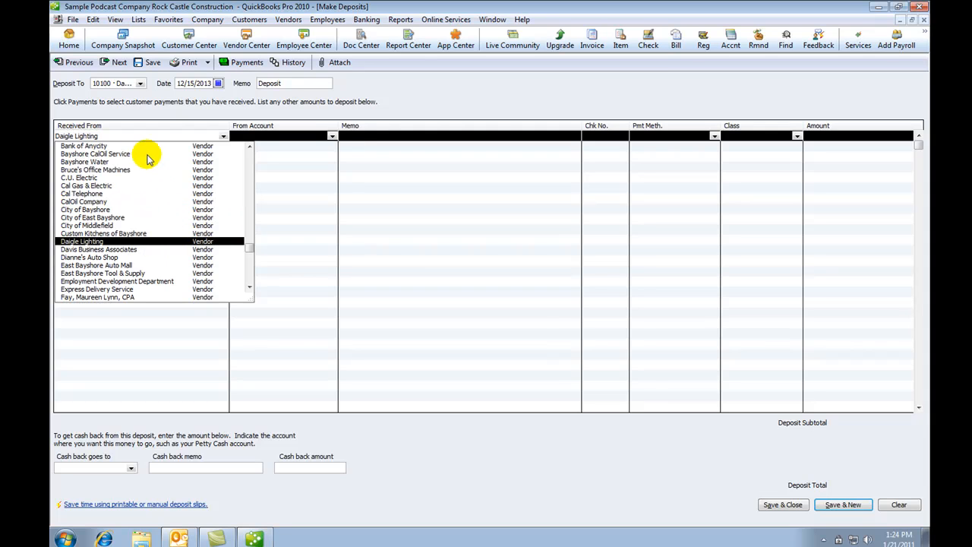
pyautogui.click(126, 134)
pyautogui.moveTo(126, 133); pyautogui.dragTo(43, 141)
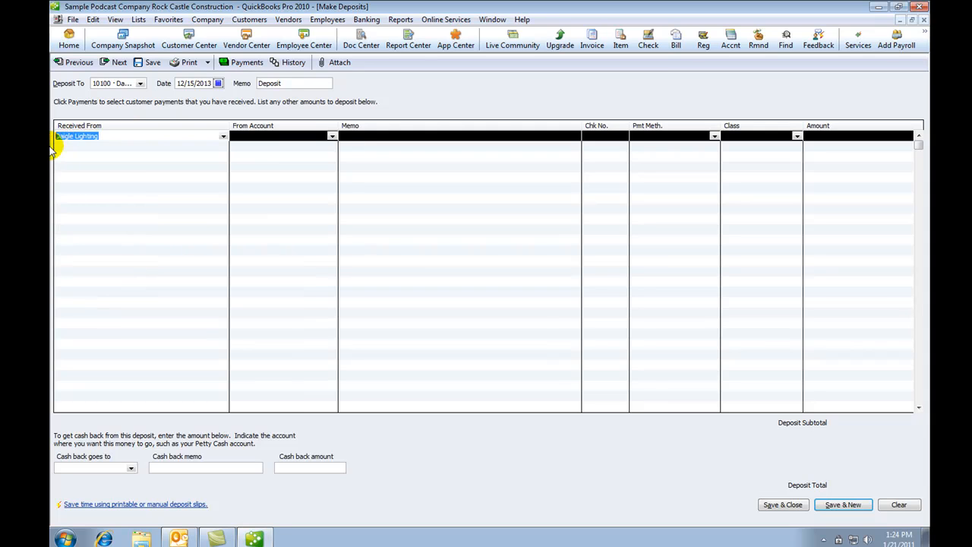
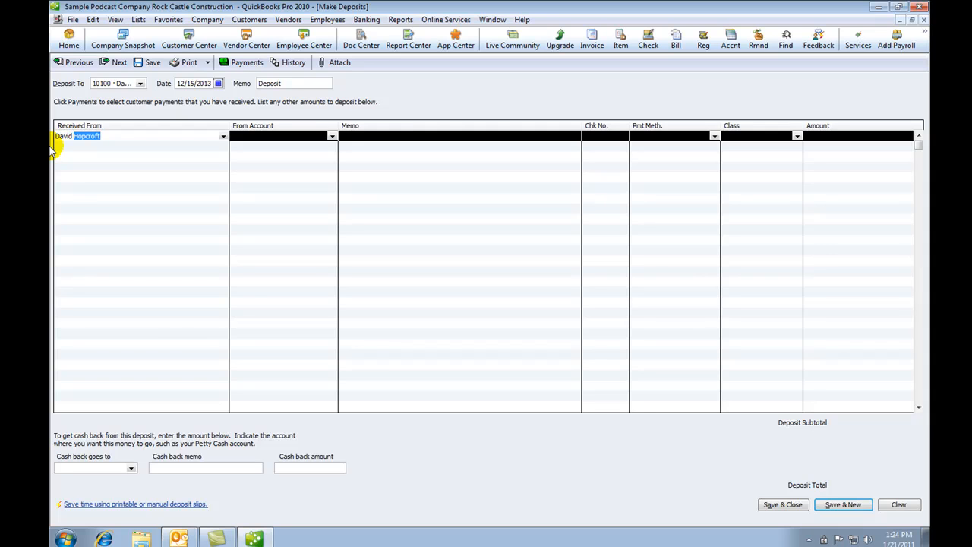
pyautogui.press('Tab')
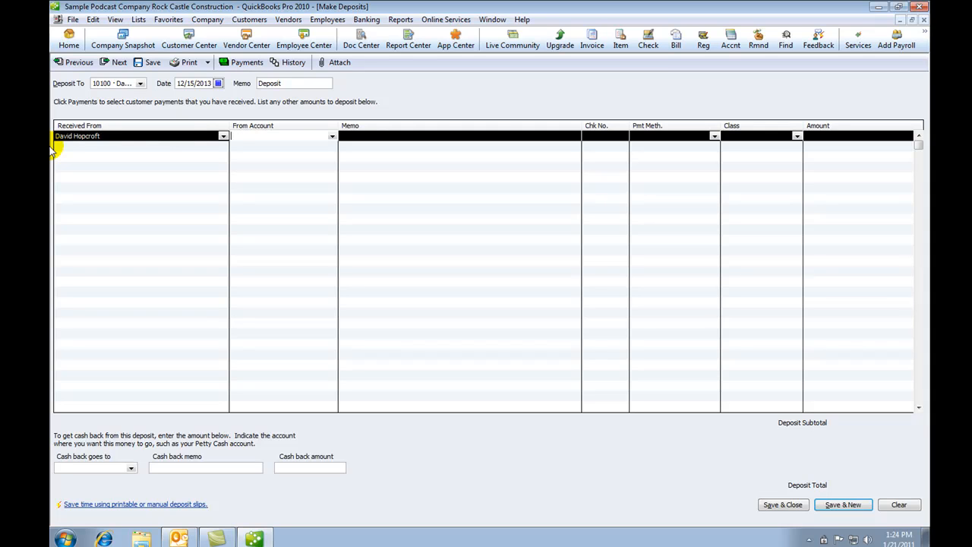
pyautogui.click(333, 137)
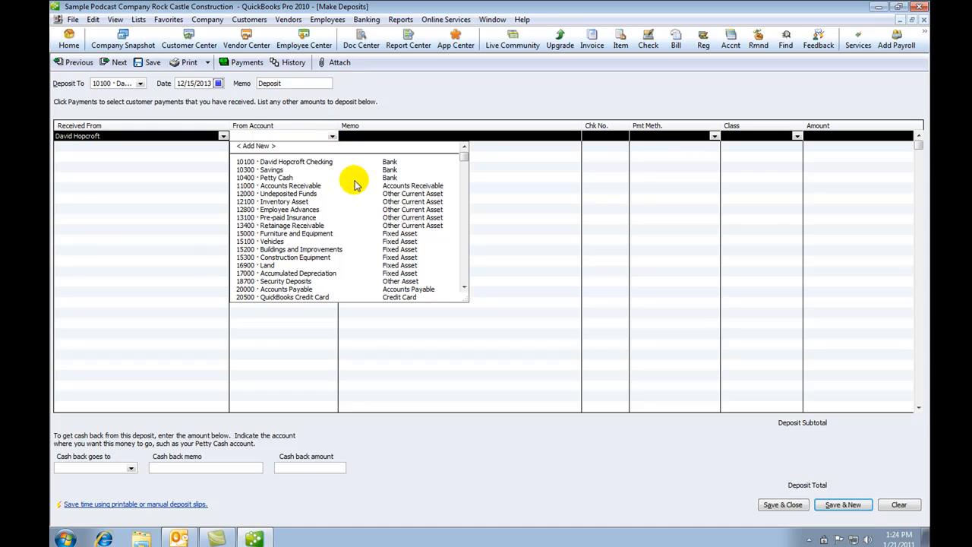
# Fill the deposit line: 30100 Capital Stock, memo 'Shares sold', check 1000 by Check, amount 15,500.00
pyautogui.scroll(-3, 355, 202)
pyautogui.scroll(-6, 362, 210)
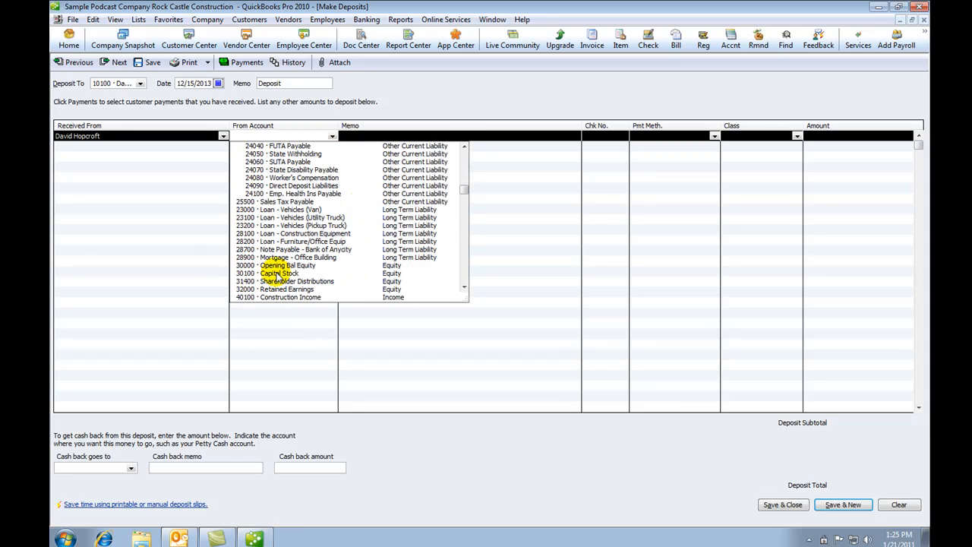
pyautogui.click(278, 274)
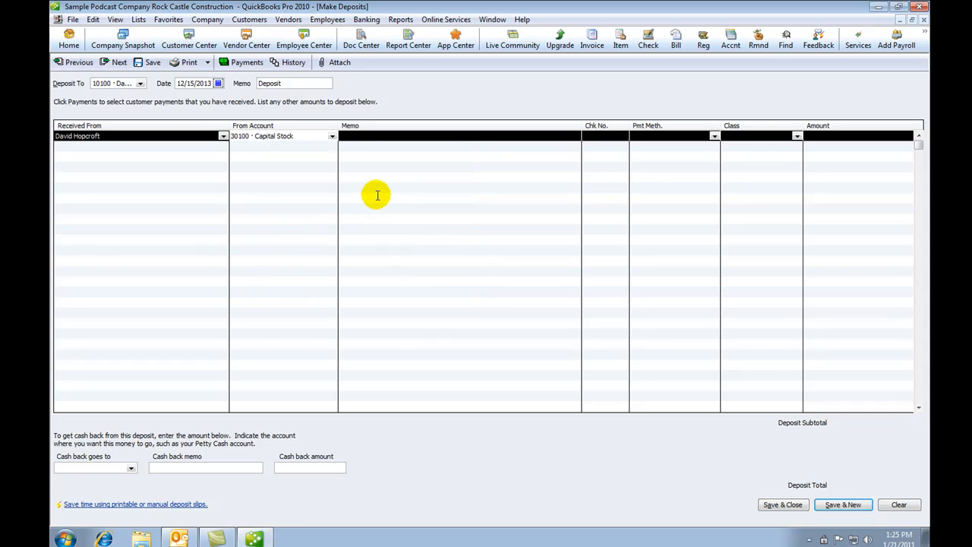
pyautogui.press('Tab')
pyautogui.write('S')
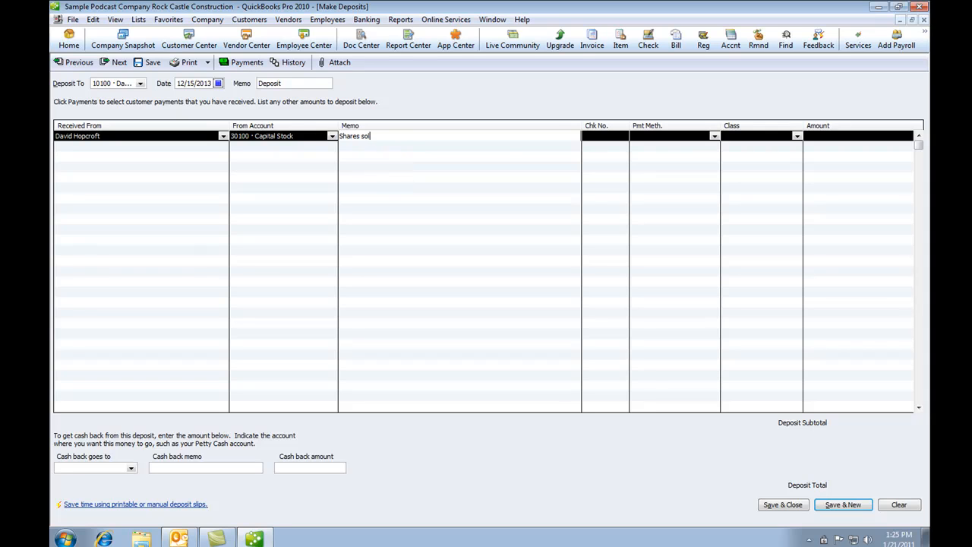
pyautogui.press('Tab')
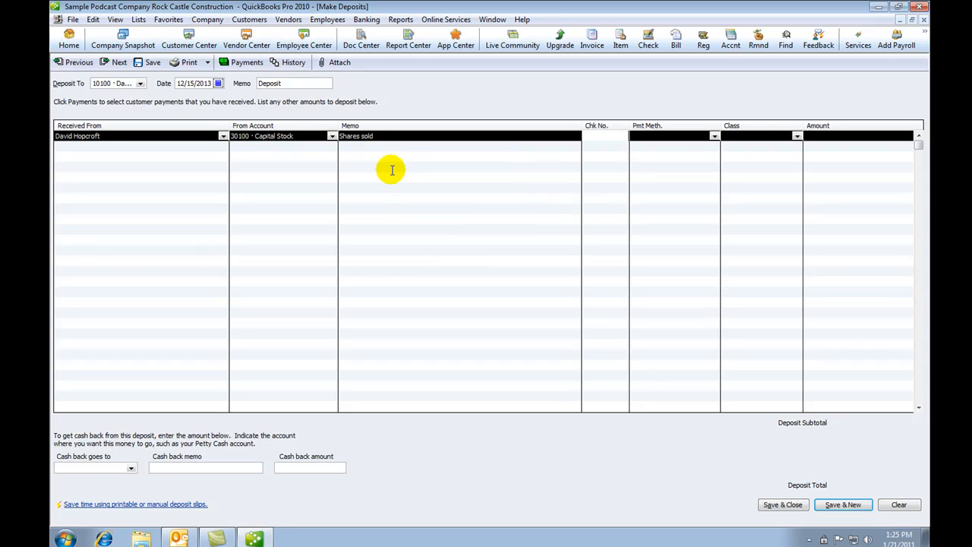
pyautogui.write('1000')
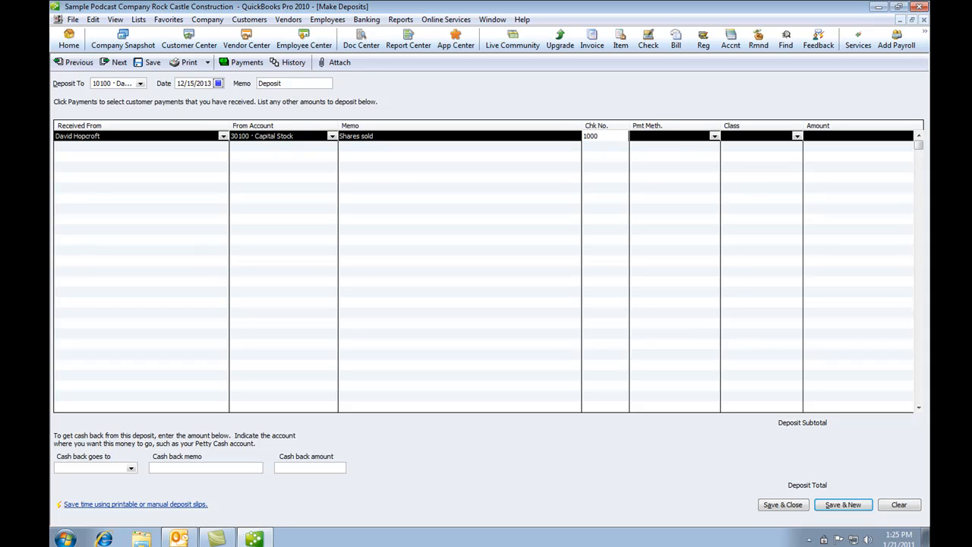
pyautogui.press('Tab')
pyautogui.write('c')
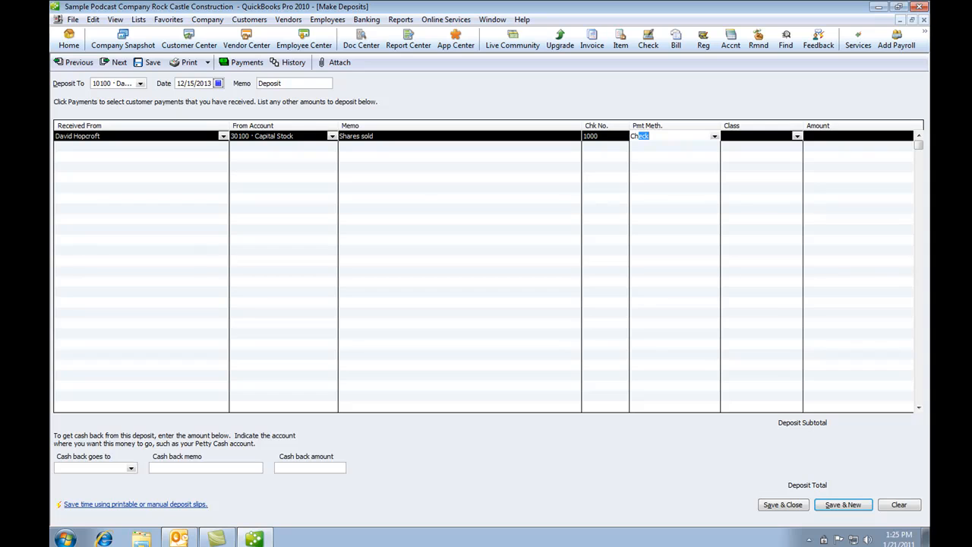
pyautogui.write('h')
pyautogui.press('Tab')
pyautogui.press('Tab')
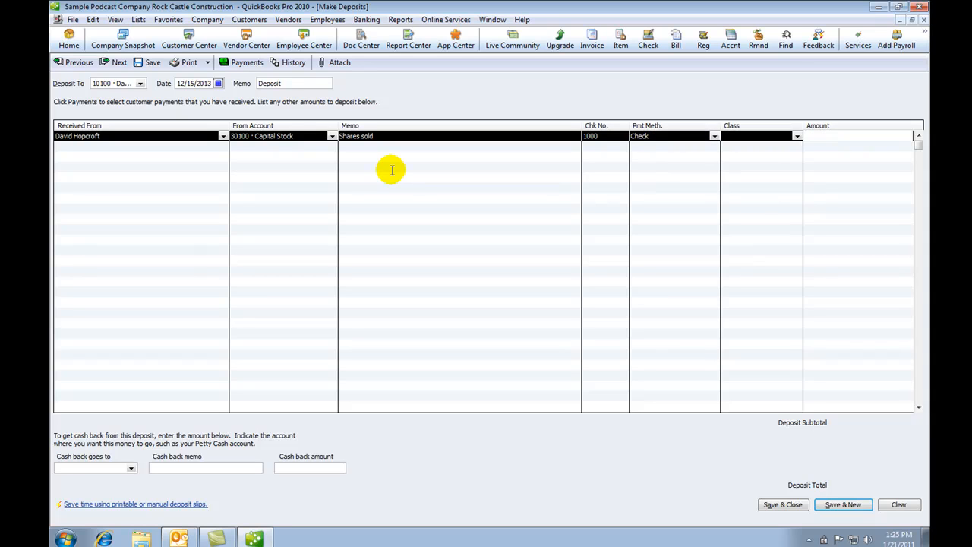
pyautogui.write('15500')
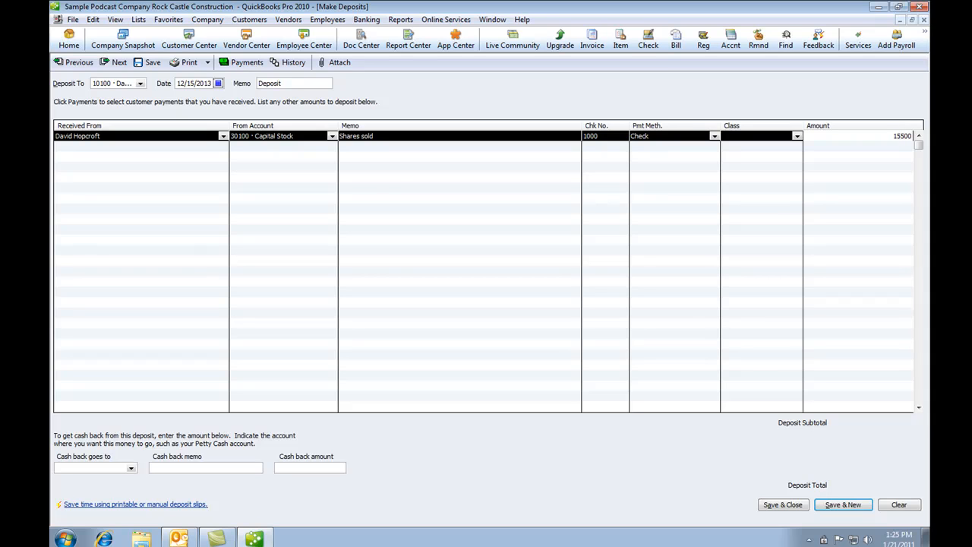
pyautogui.press('Tab')
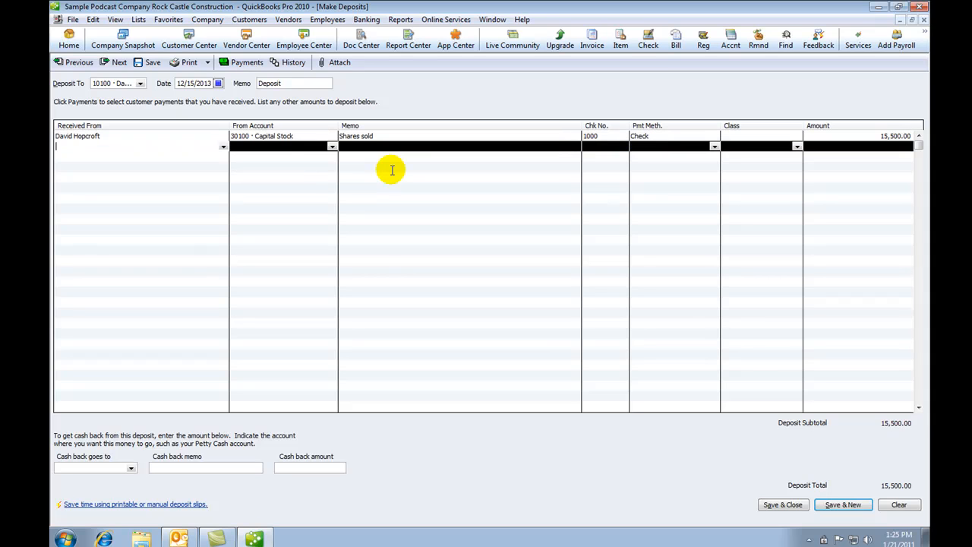
# Print the 15,500.00 deposit summary to the CutePDF Writer printer
pyautogui.click(196, 137)
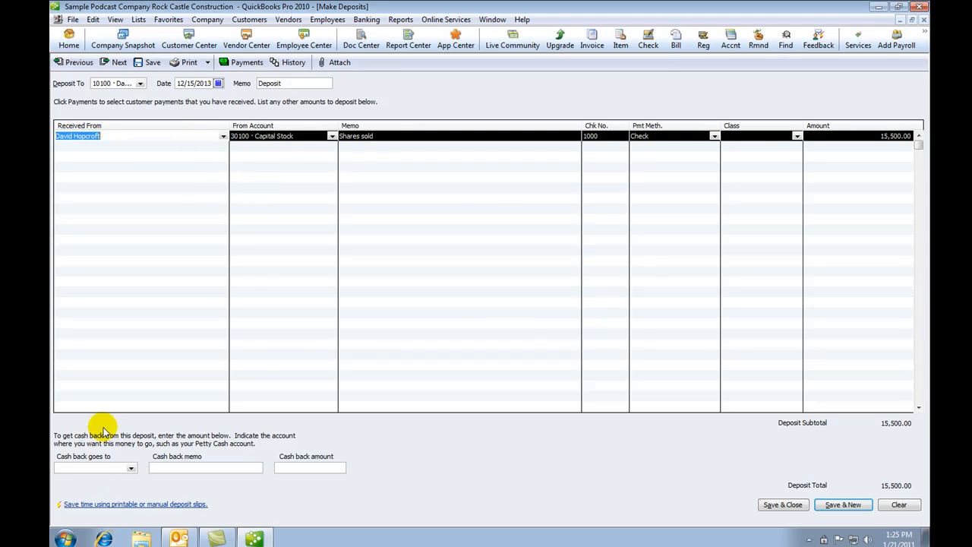
pyautogui.click(207, 62)
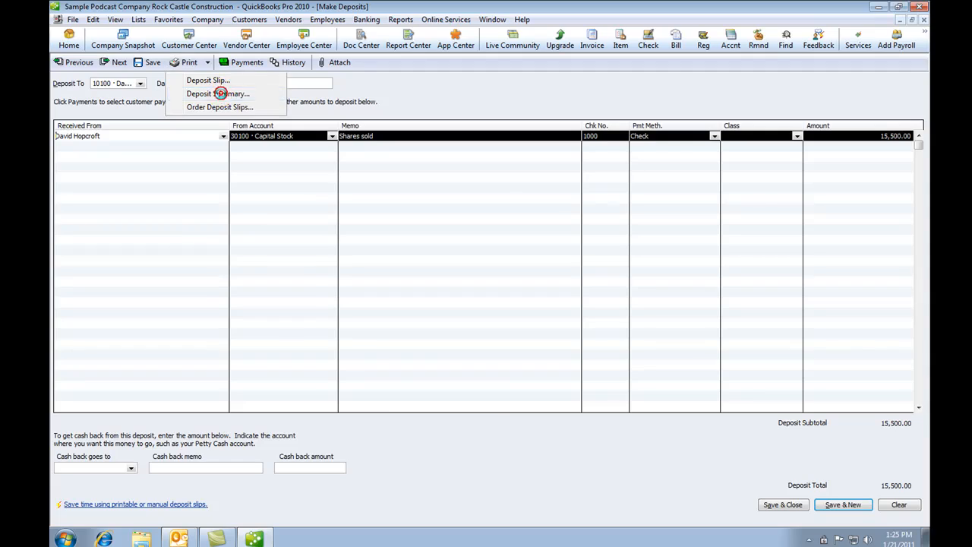
pyautogui.click(221, 93)
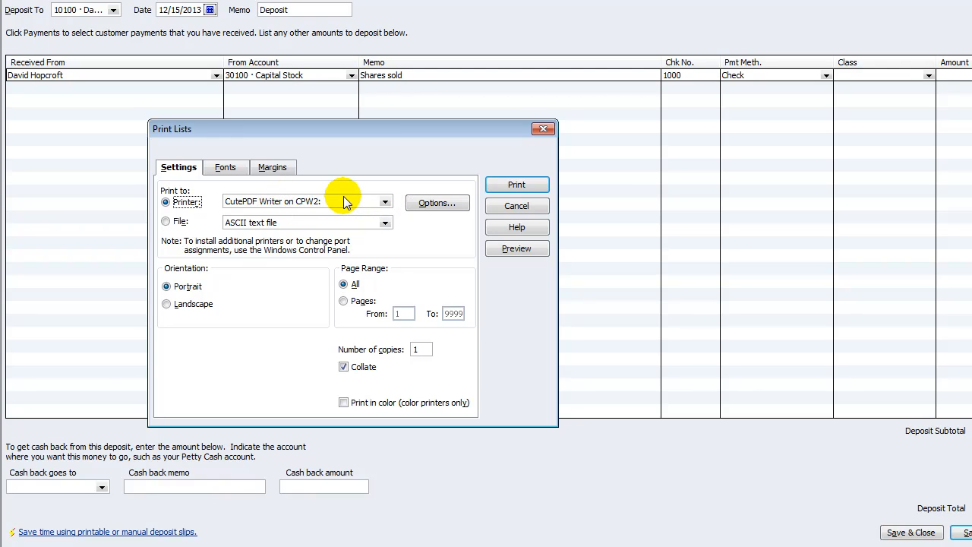
pyautogui.click(385, 202)
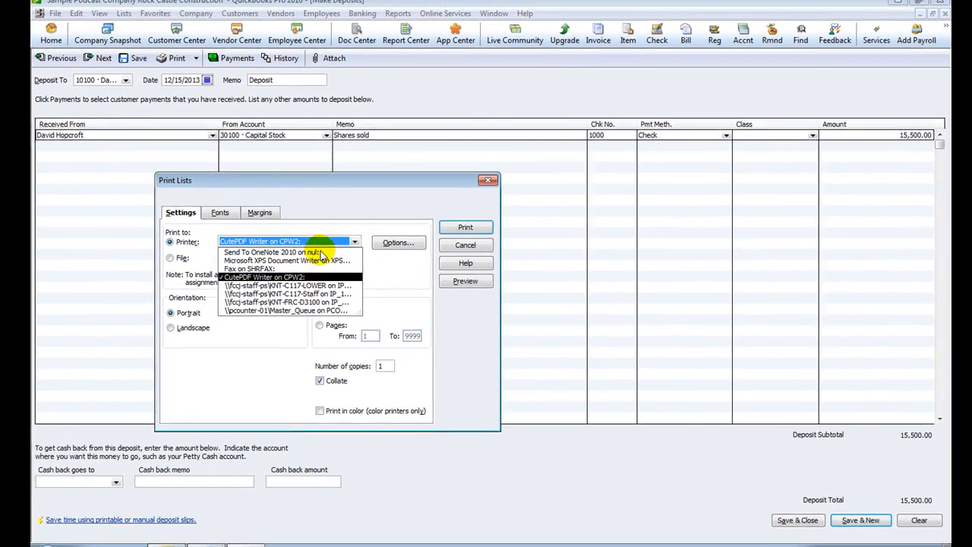
pyautogui.click(297, 280)
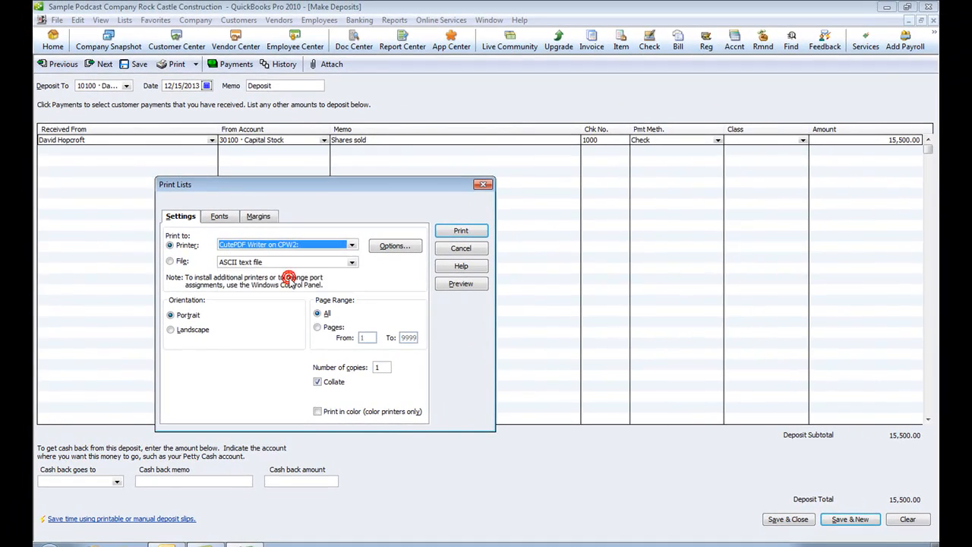
pyautogui.click(459, 232)
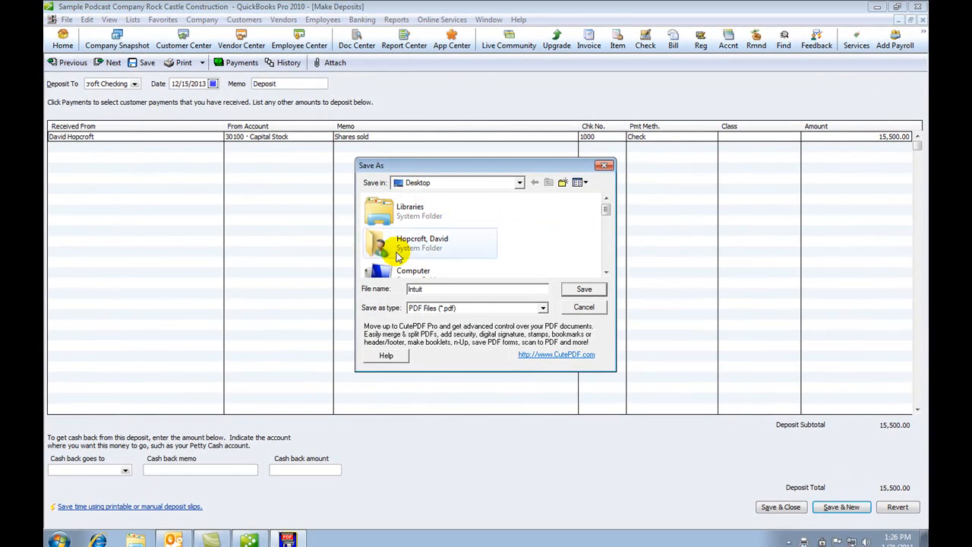
# Save the deposit summary PDF to the Desktop as 'shares deposit'
pyautogui.doubleClick(429, 289)
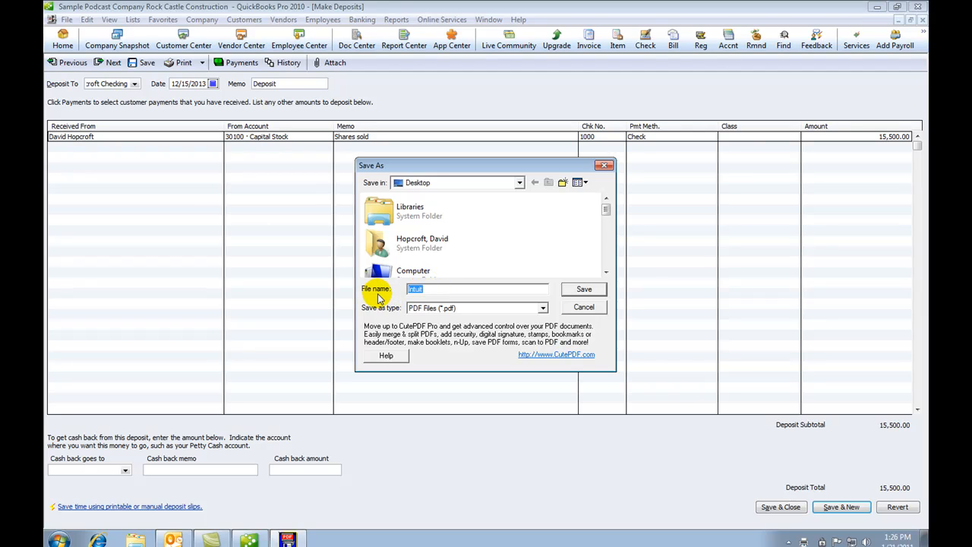
pyautogui.write('shares deposit')
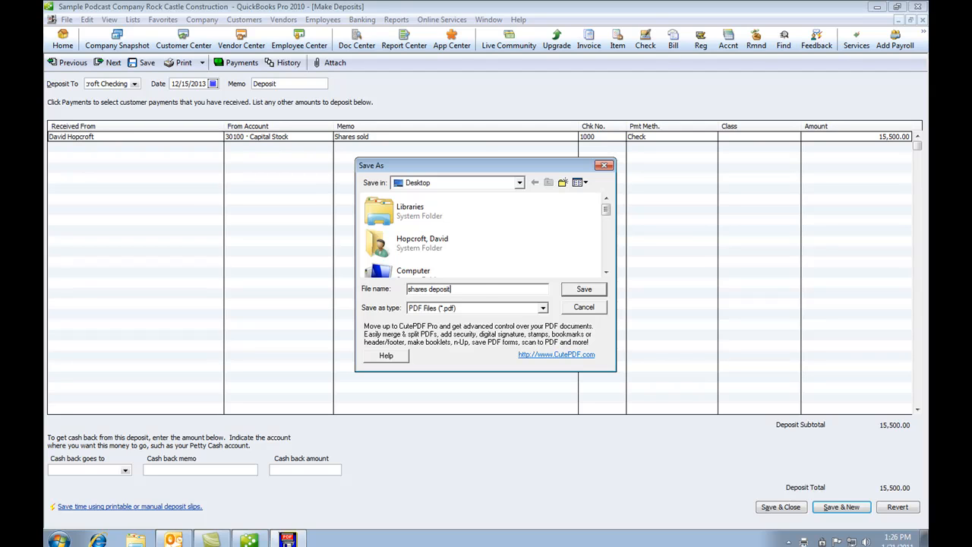
pyautogui.click(575, 288)
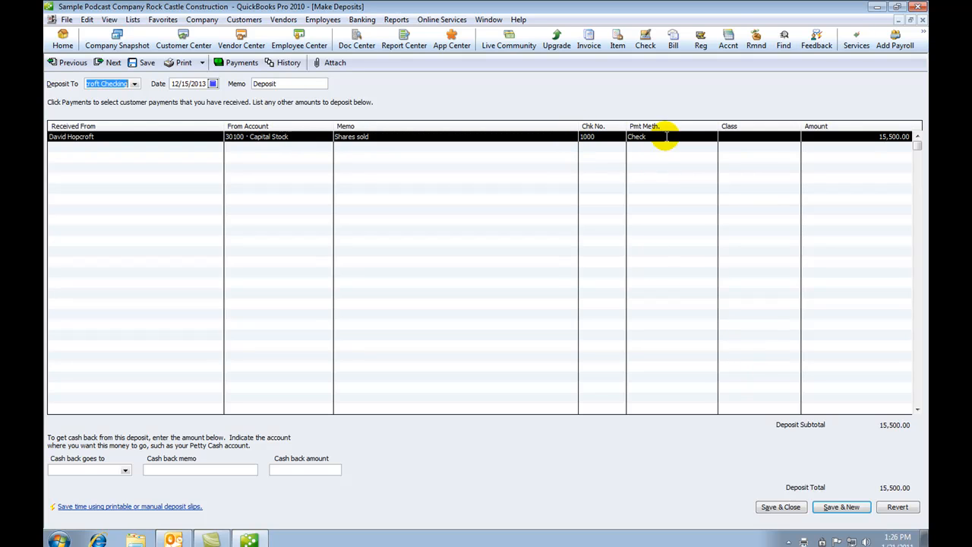
# Save and close the 15,500.00 deposit, then bring up the Report Center
pyautogui.click(780, 507)
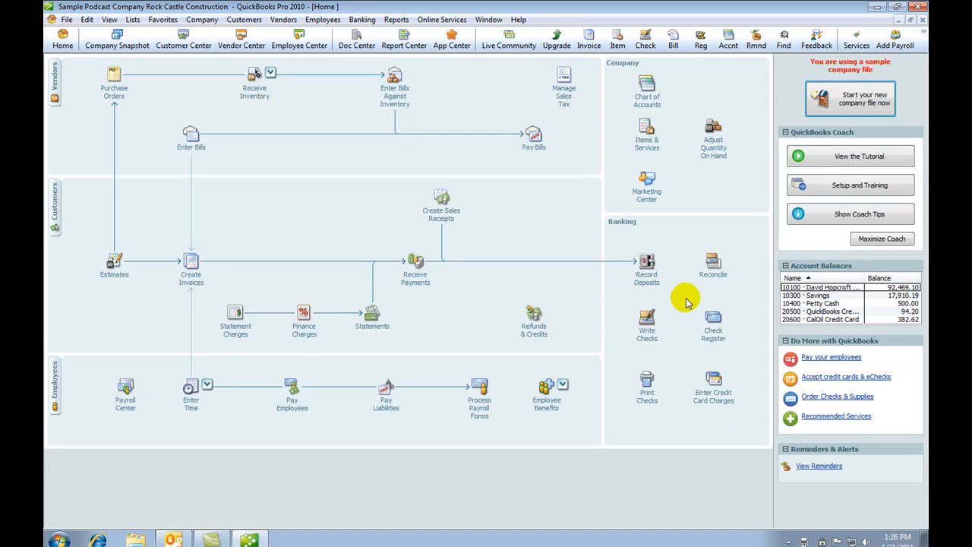
pyautogui.click(405, 40)
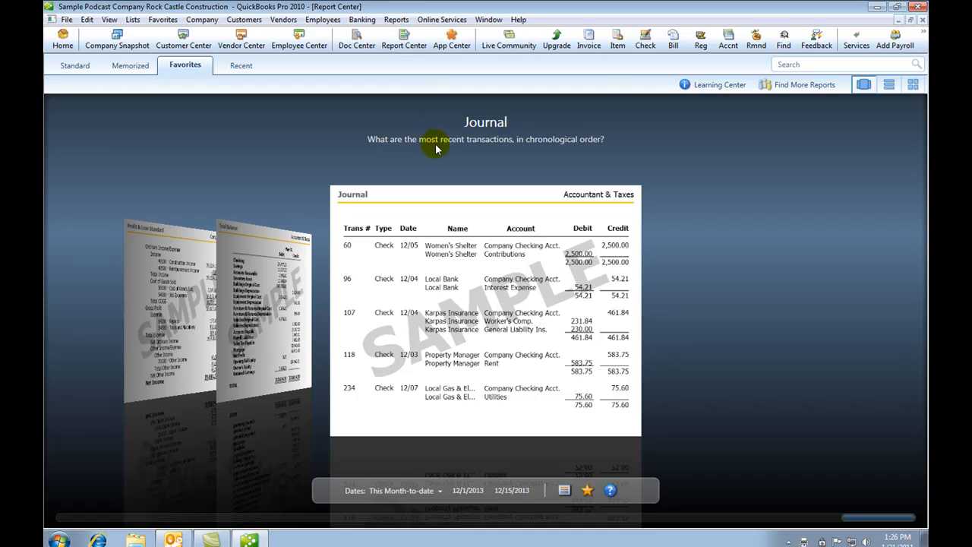
# Open the Journal report, confirm the 15,500.00 Capital Stock deposit at the bottom, then minimize QuickBooks
pyautogui.doubleClick(465, 291)
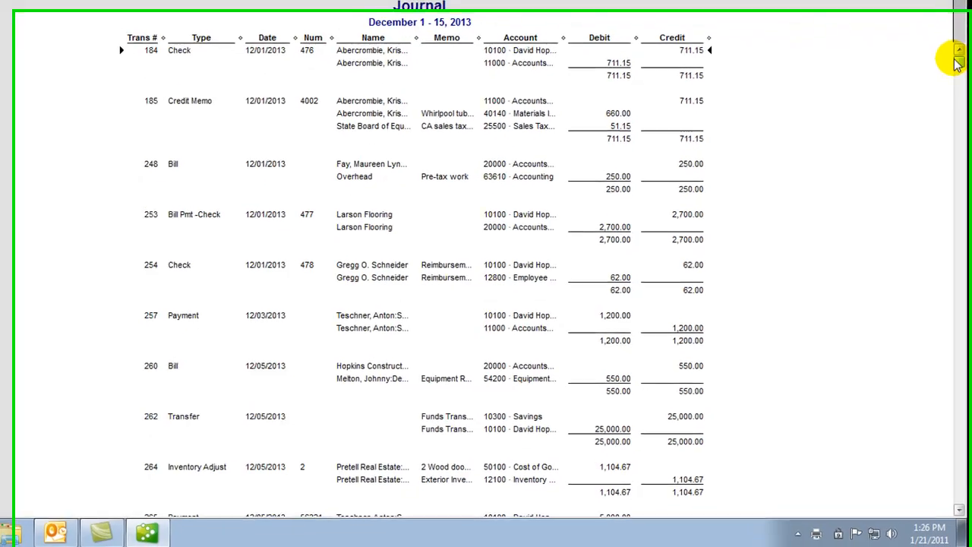
pyautogui.moveTo(924, 138); pyautogui.dragTo(924, 140)
pyautogui.moveTo(961, 51); pyautogui.dragTo(905, 503)
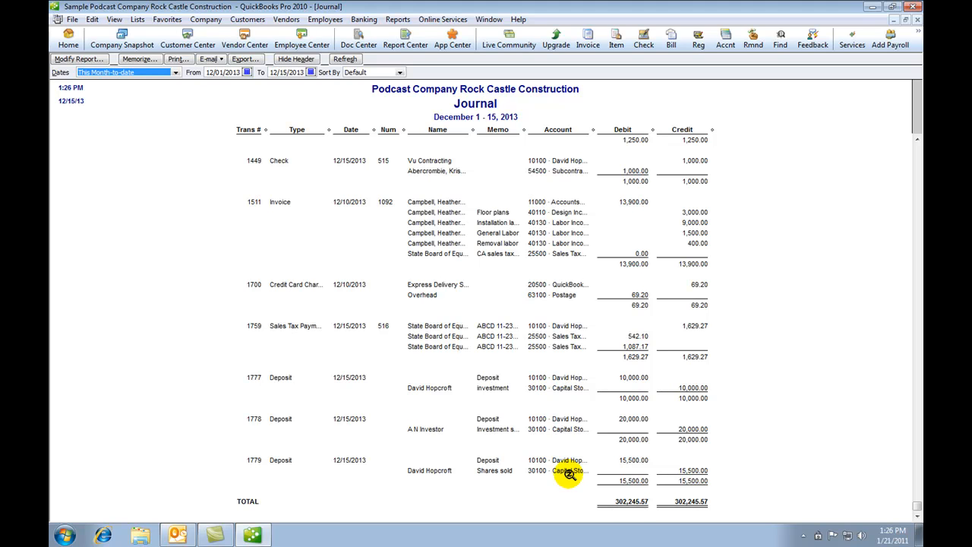
pyautogui.click(873, 8)
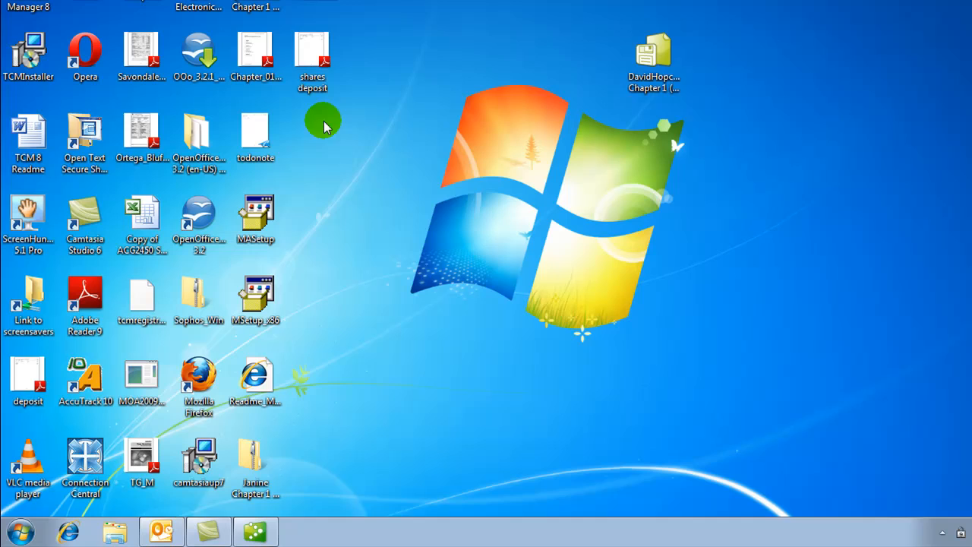
# Open shares deposit.pdf from the desktop in Adobe Reader
pyautogui.click(310, 49)
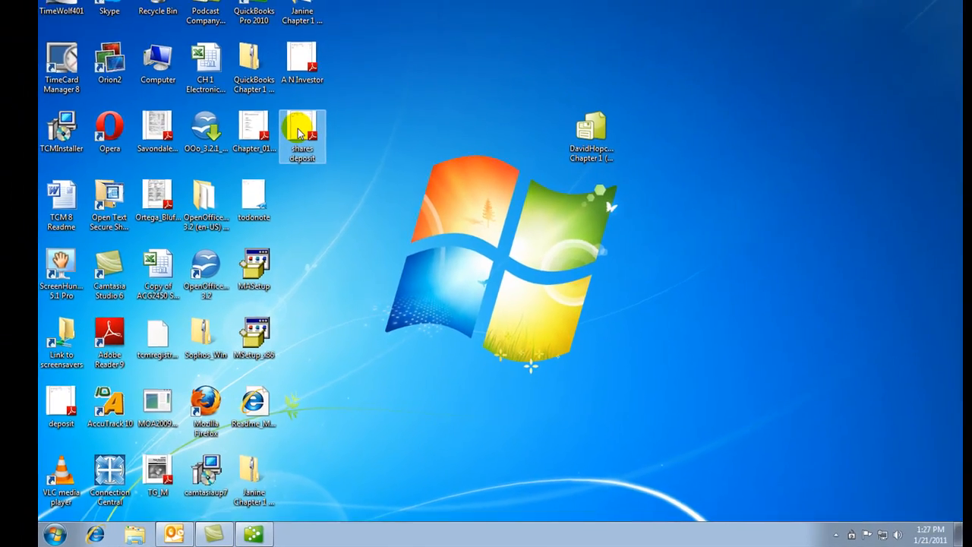
pyautogui.doubleClick(300, 133)
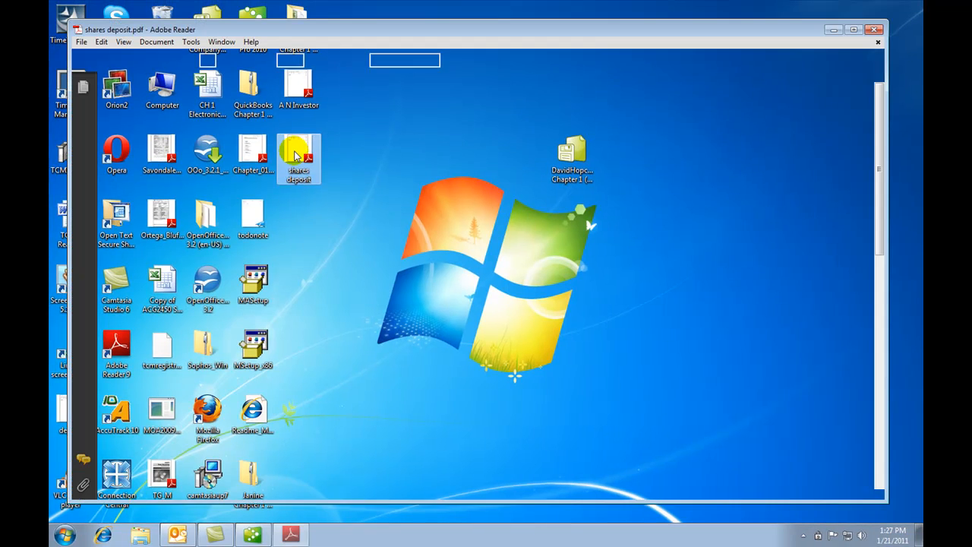